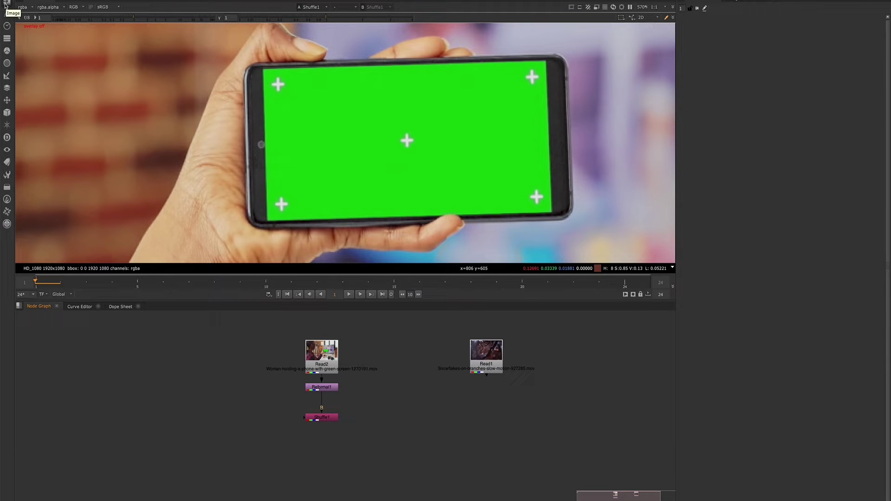
Add DustBust1 and MarkerRemoval1 nodes from the Draw toolbar menu
left_click(6, 14)
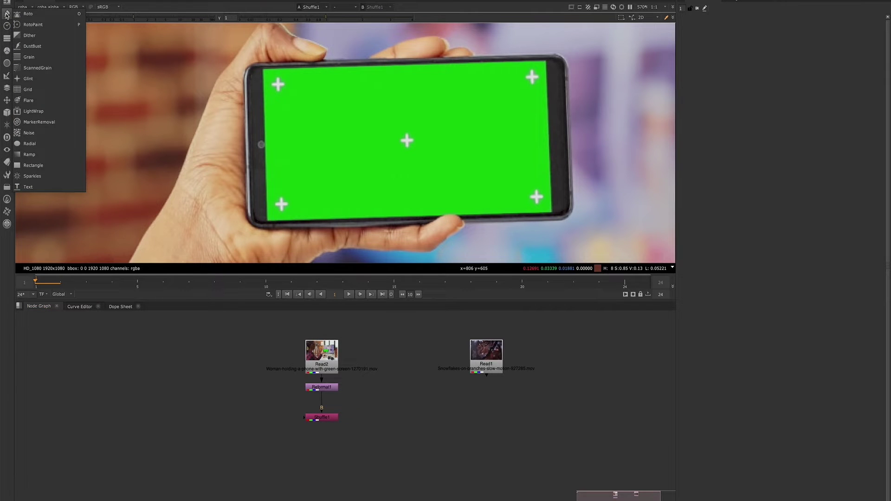
left_click(34, 46)
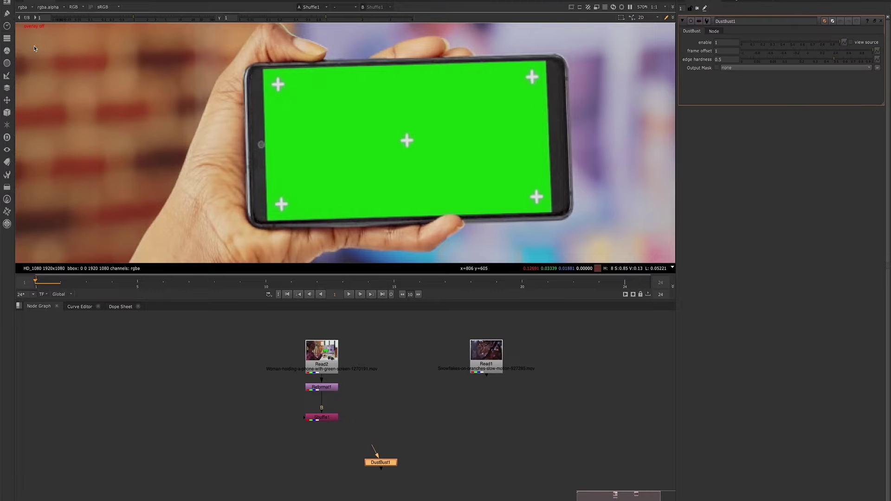
left_click(7, 14)
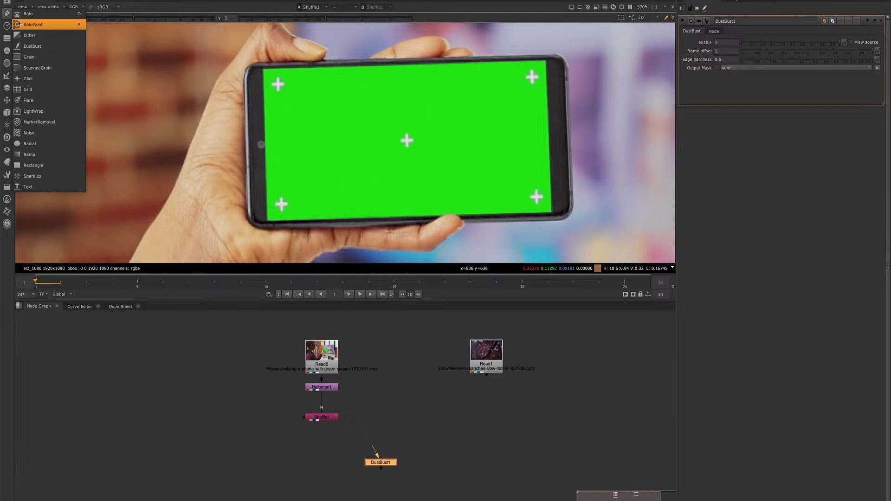
left_click(45, 125)
Connect MarkerRemoval1's input to Shuffle1 and place it directly below Shuffle1
left_click(394, 475)
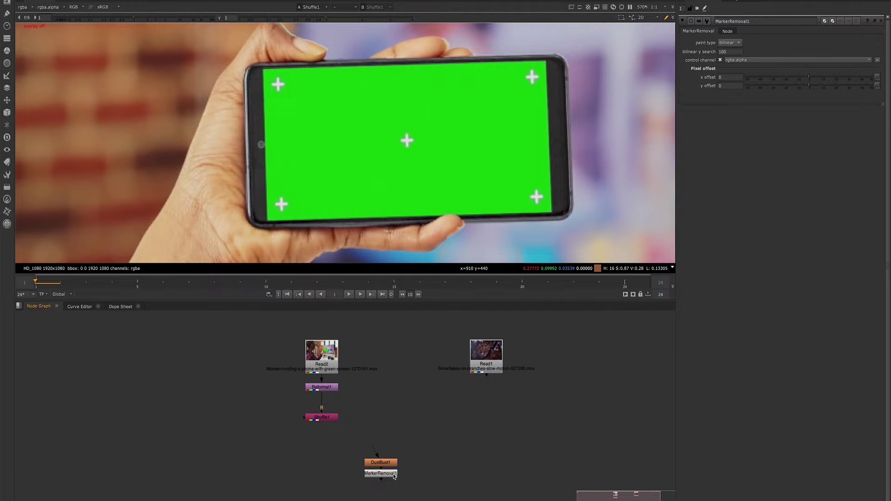
left_click_drag(384, 467, 459, 450)
left_click_drag(375, 465, 324, 421)
left_click_drag(381, 475, 322, 458)
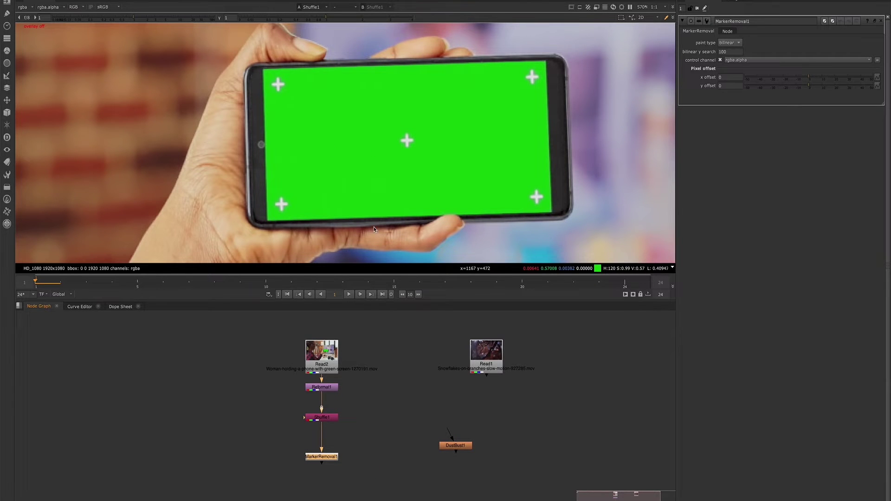
Position DustBust1 under the snowfall Read1 and view MarkerRemoval1's output
left_click_drag(457, 445, 486, 374)
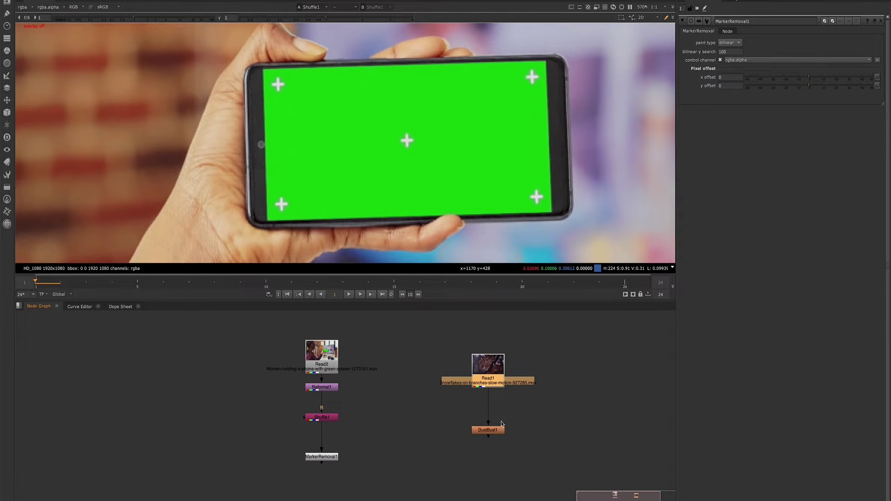
left_click_drag(486, 372, 486, 380)
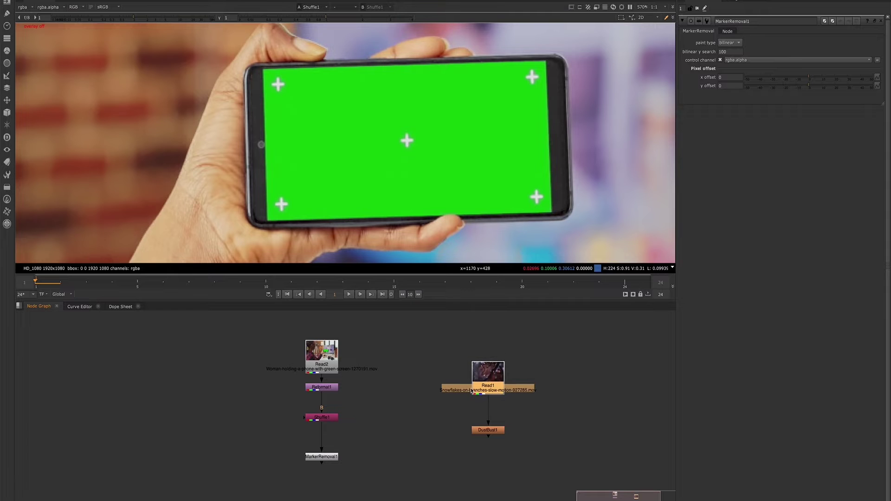
left_click(328, 458)
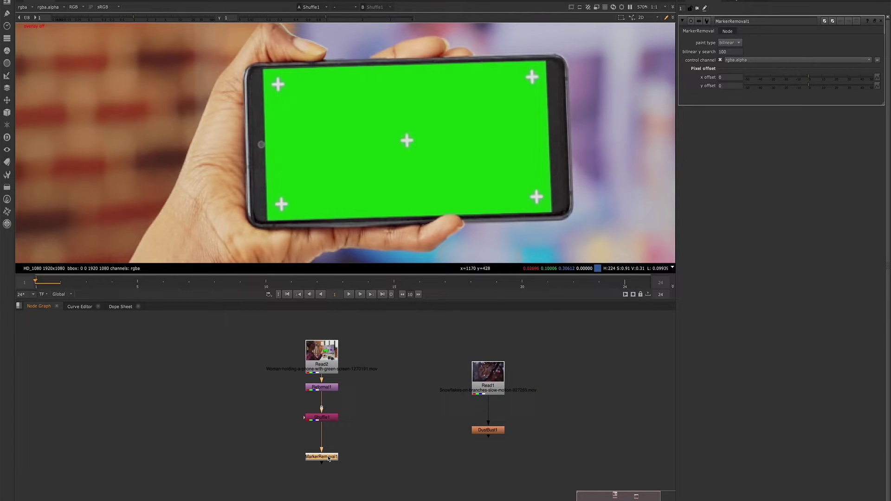
key("1")
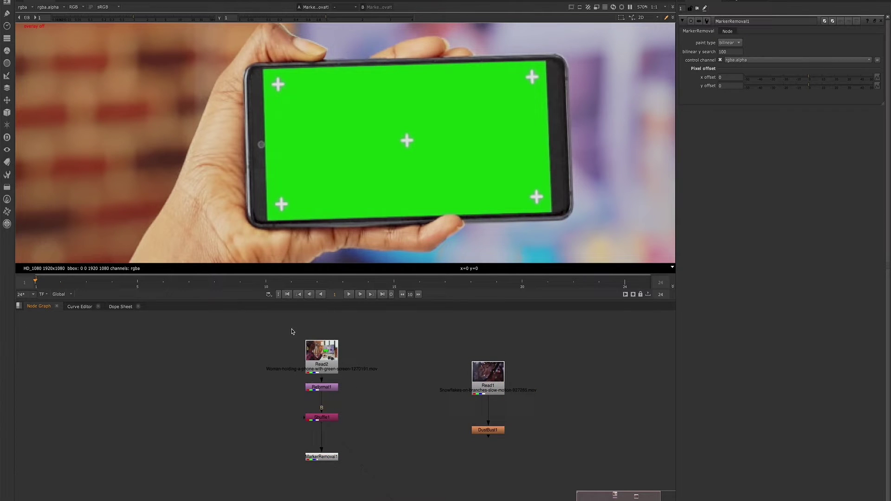
left_click_drag(291, 328, 318, 401)
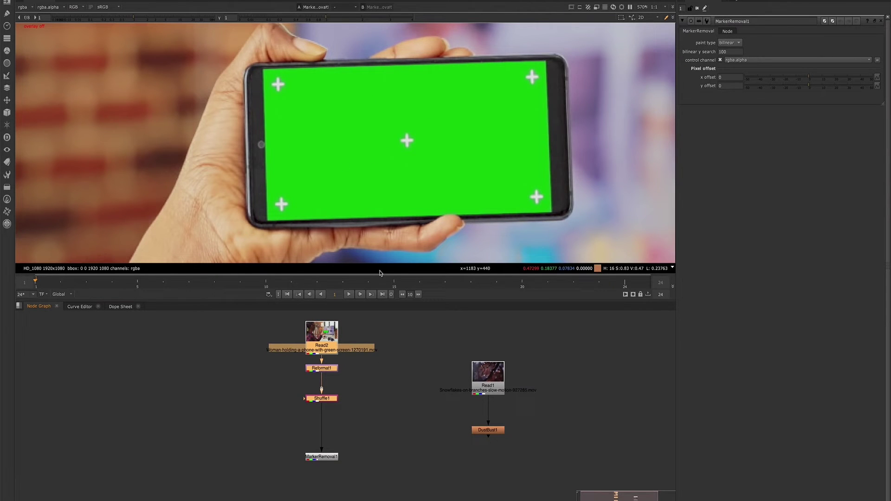
Insert a Roto1 node below Shuffle1, feeding MarkerRemoval1, using the rot node search
left_click(315, 398)
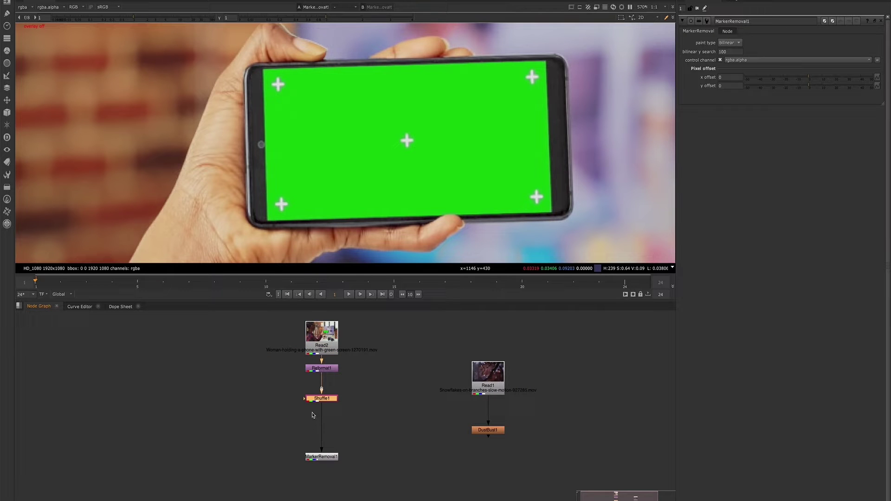
key("Tab")
type("rot")
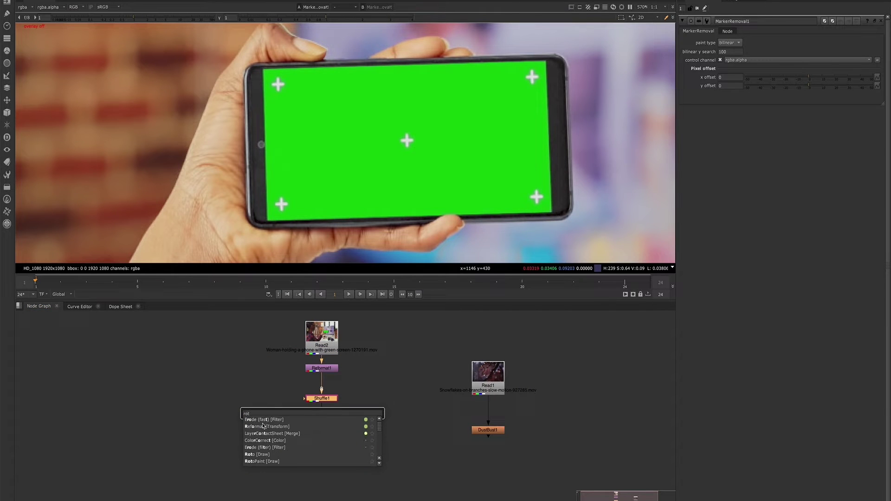
left_click(263, 455)
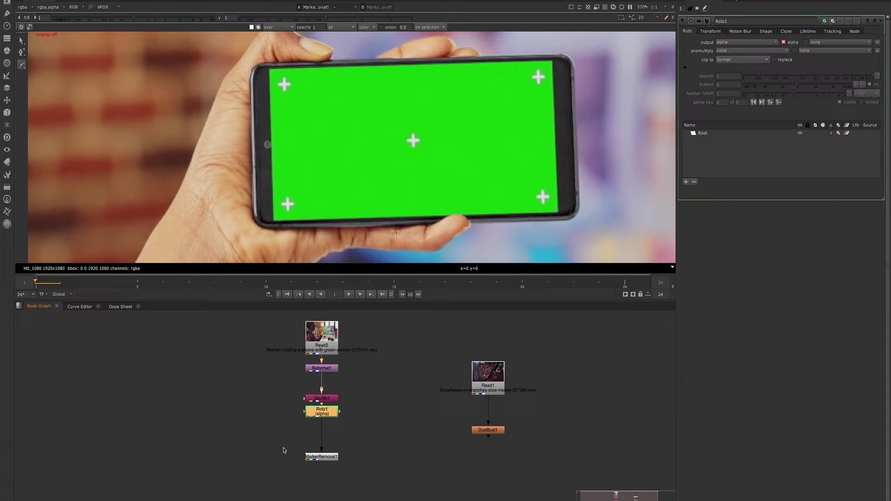
left_click(7, 13)
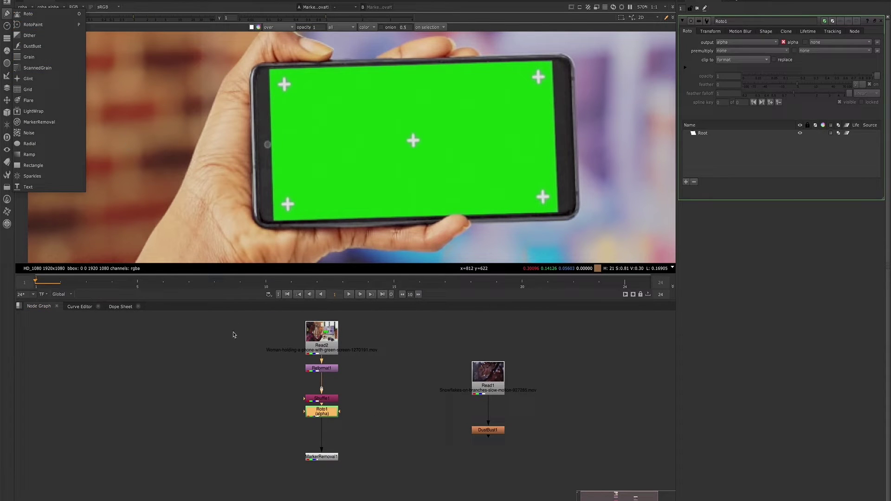
left_click(319, 414)
left_click_drag(318, 414, 319, 428)
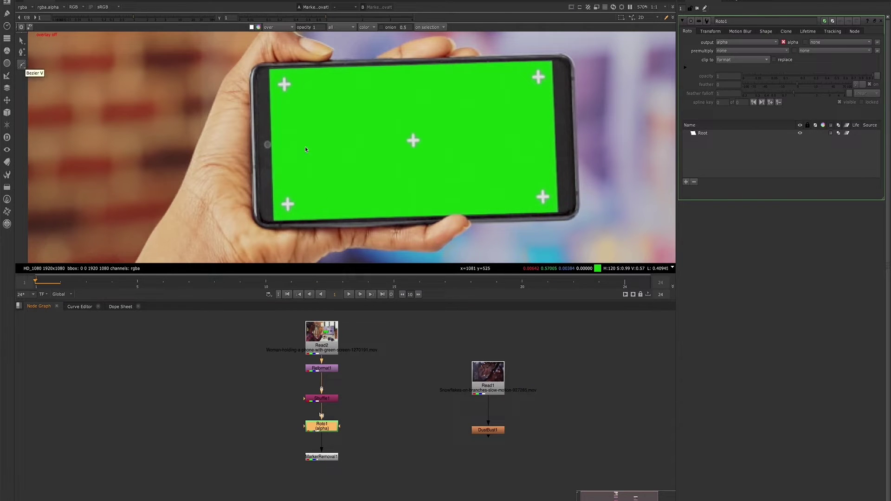
Switch Roto to the Ellipse tool and mask the centre and top-left tracking crosses
key("o")
right_click(31, 67)
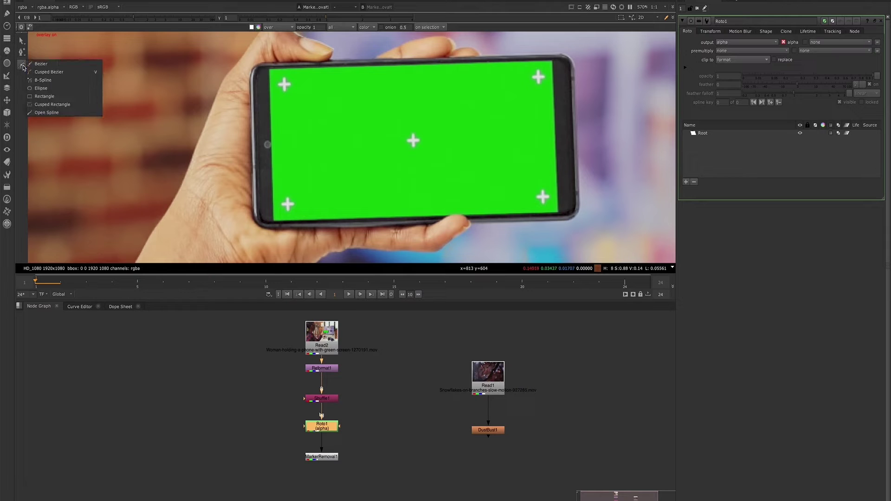
left_click(46, 88)
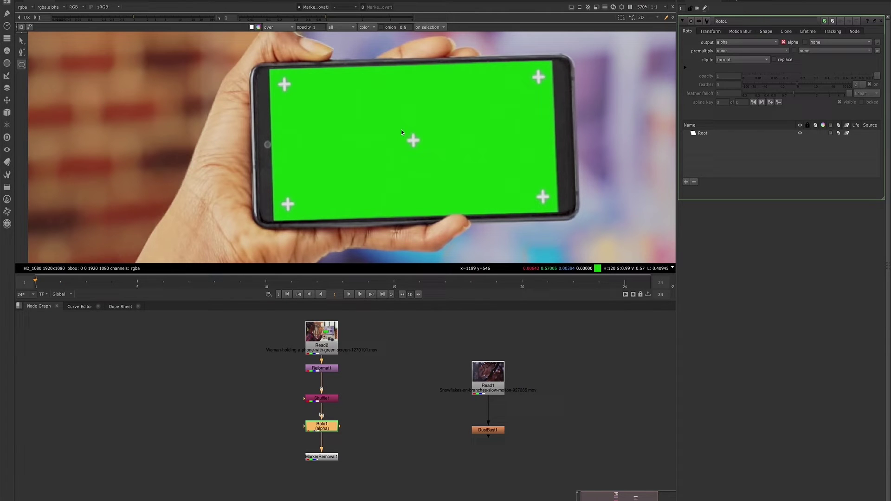
left_click_drag(401, 129, 426, 155)
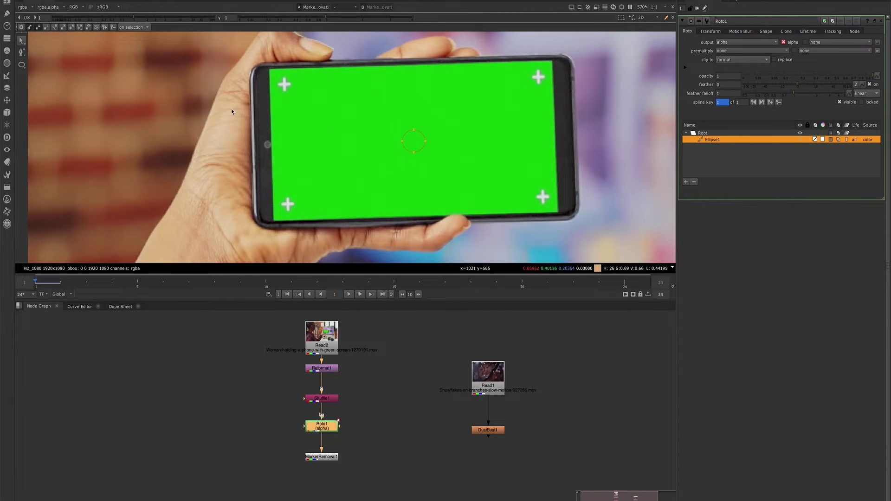
left_click(21, 66)
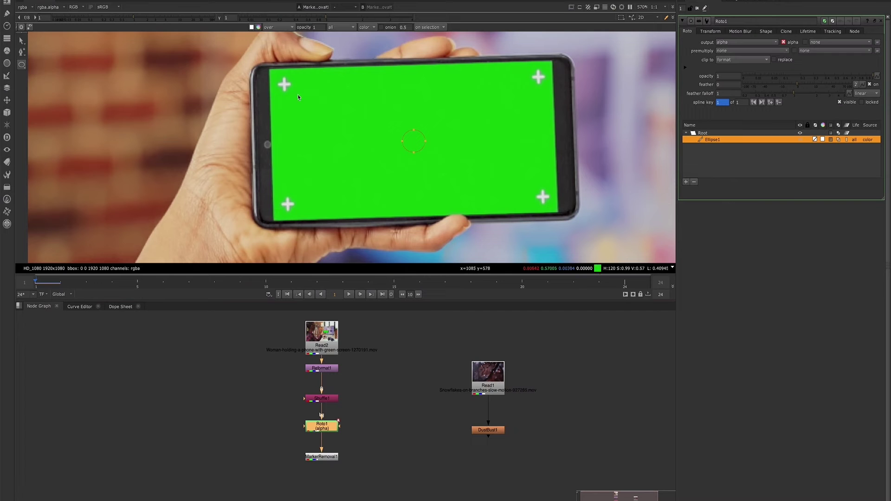
left_click_drag(275, 76, 293, 94)
Mask the bottom-left, top-right and bottom-right tracking crosses with ellipses
left_click_drag(296, 214, 279, 194)
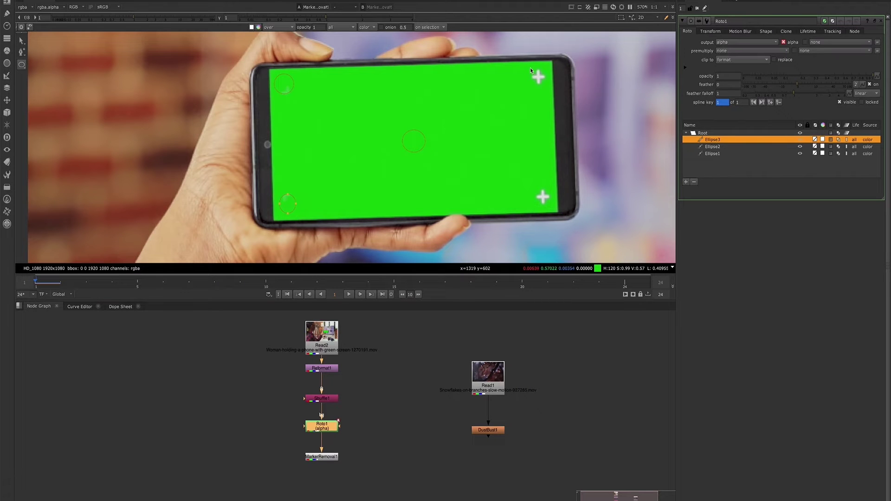
left_click_drag(548, 89, 528, 67)
key("q")
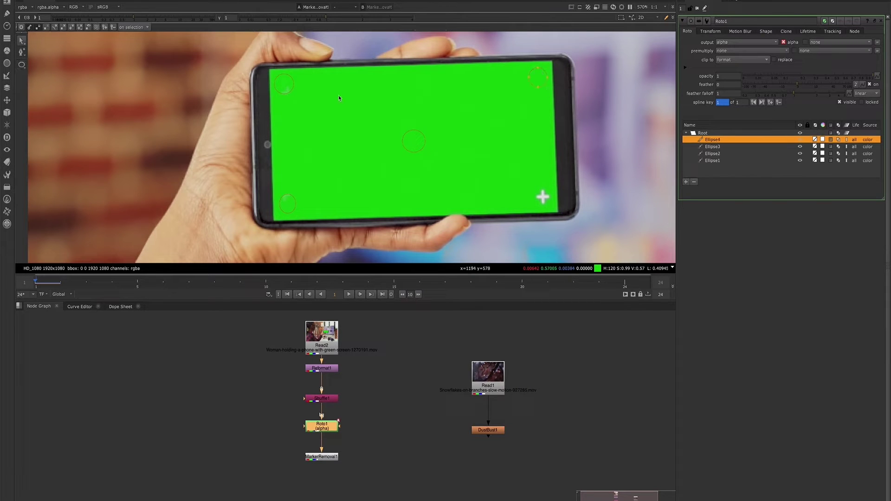
key("v")
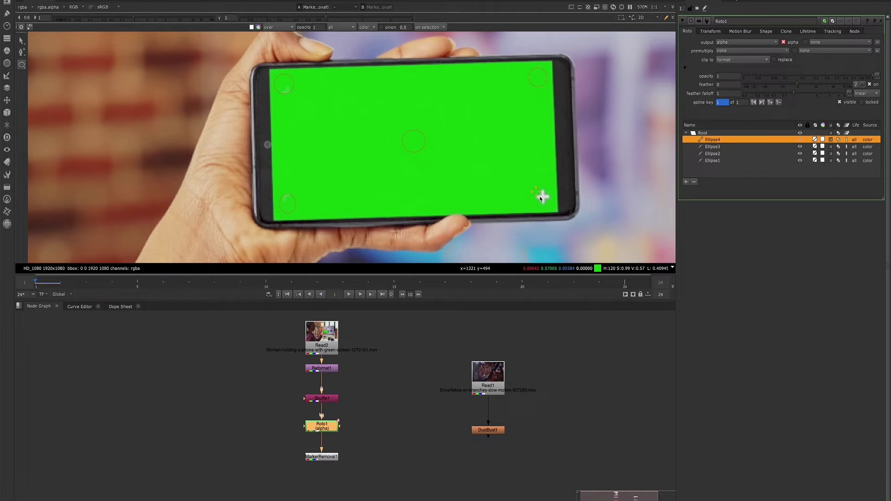
left_click_drag(552, 209, 532, 188)
key("q")
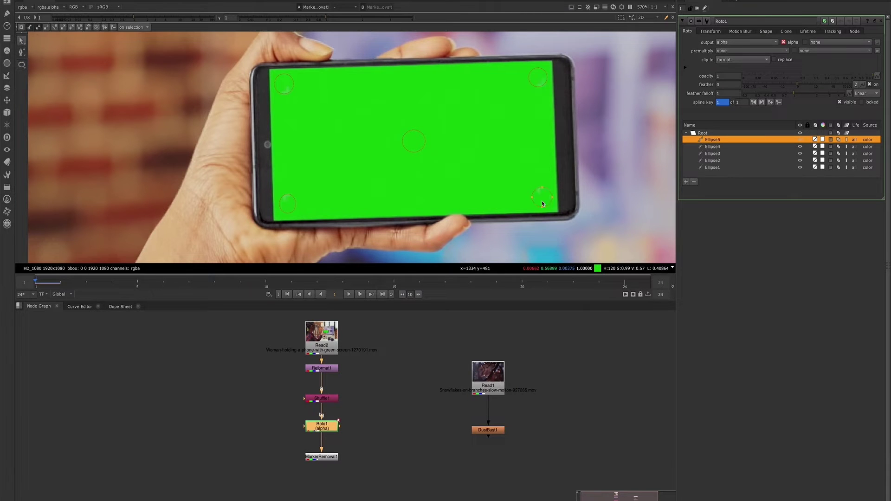
left_click(350, 148)
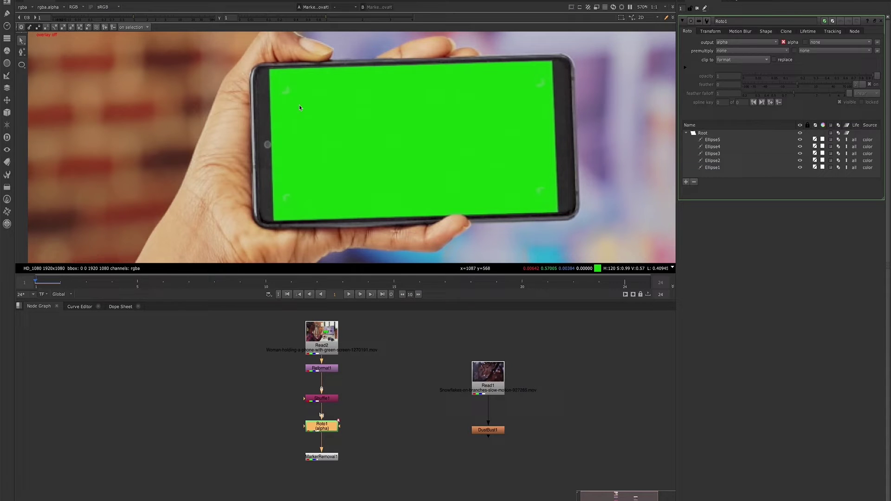
Set MarkerRemoval1's bilinear y search value to 90 in its settings panel
scroll(299, 108, "up", 3)
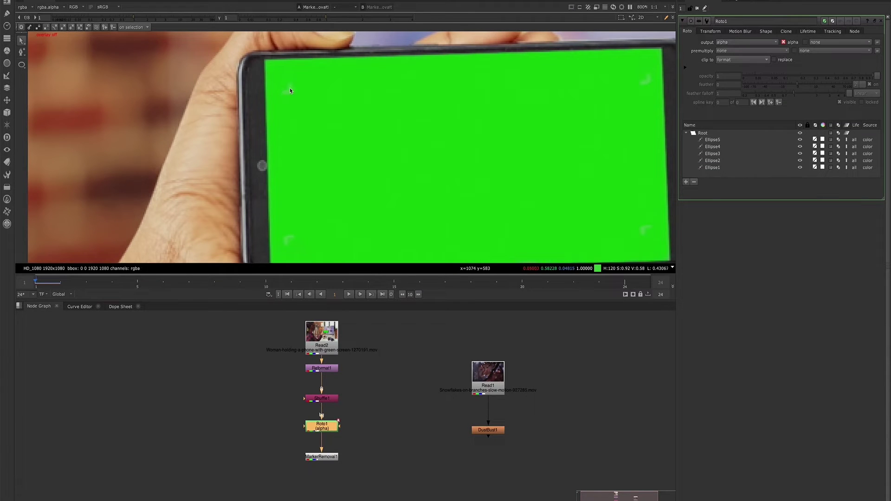
scroll(301, 110, "down", 4)
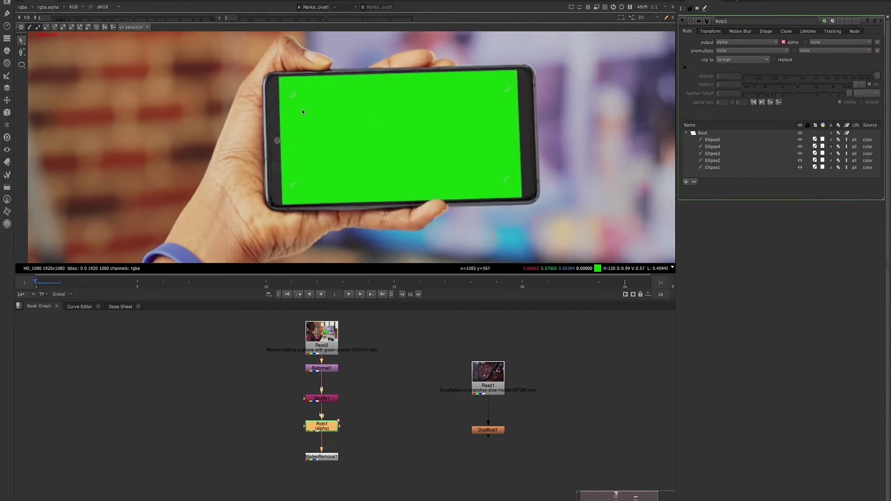
scroll(450, 134, "up", 1)
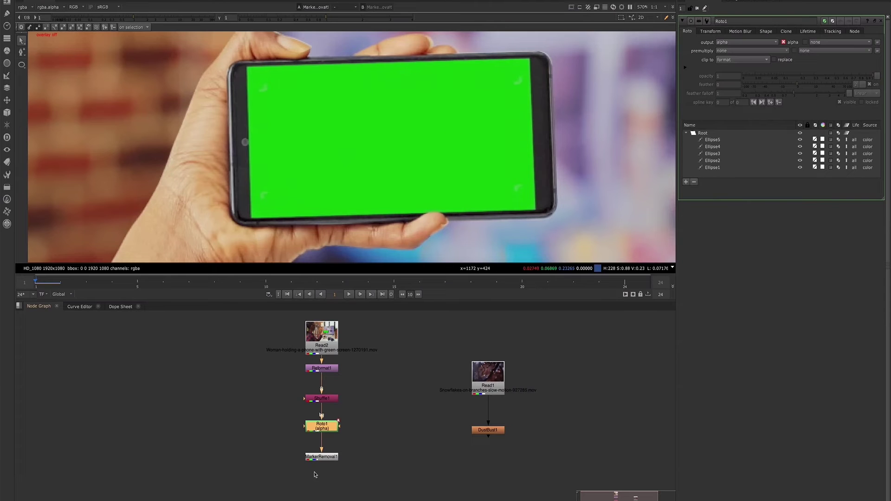
double_click(319, 458)
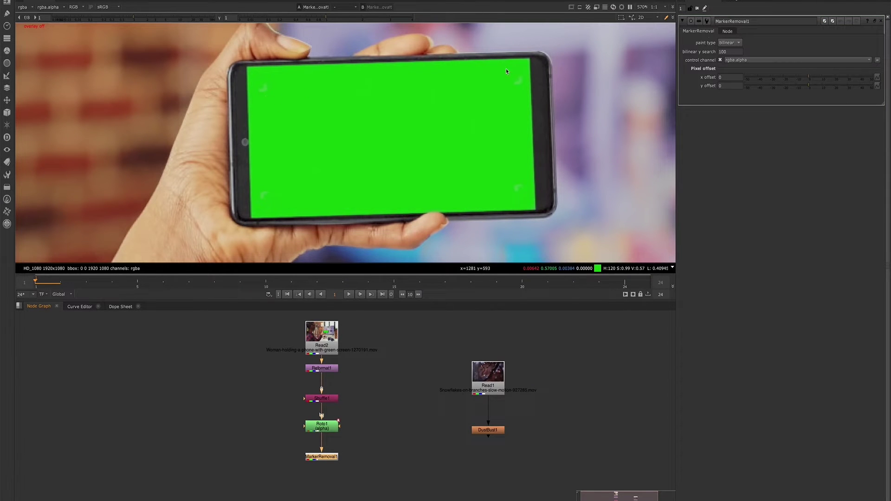
left_click(724, 52)
type("200")
type("50")
key("Return")
key("ctrl+z")
left_click(287, 455)
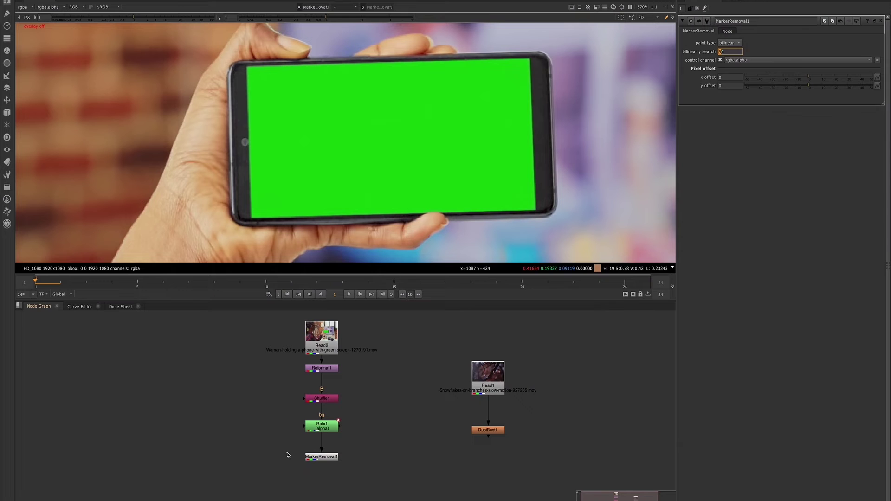
left_click(327, 460)
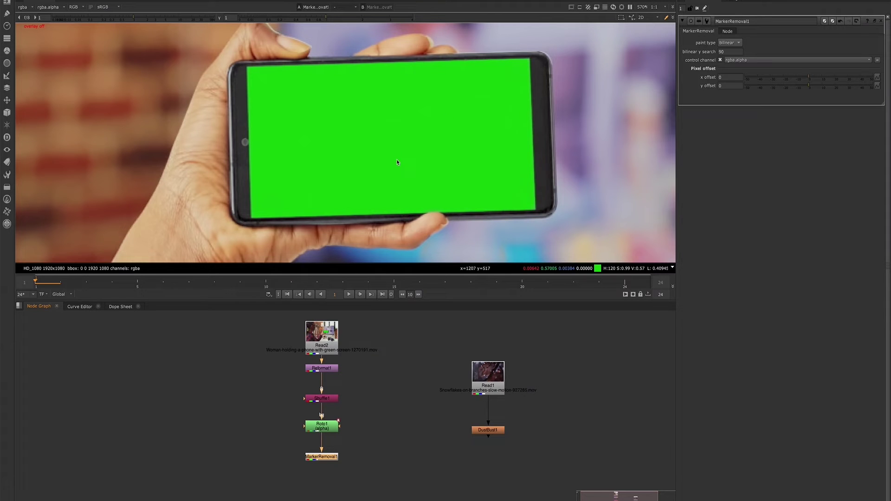
View the raw Read2 plate and Shuffle1 output, and open Shuffle1's channel routing settings
left_click(313, 346)
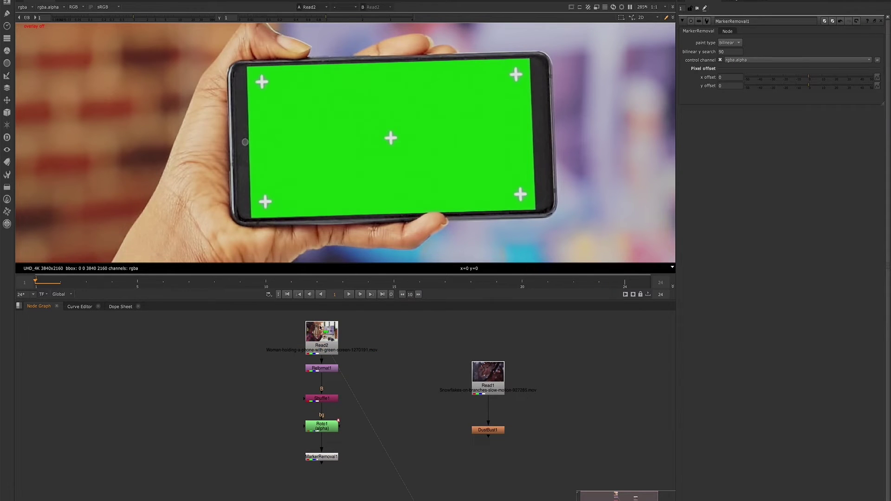
key("1")
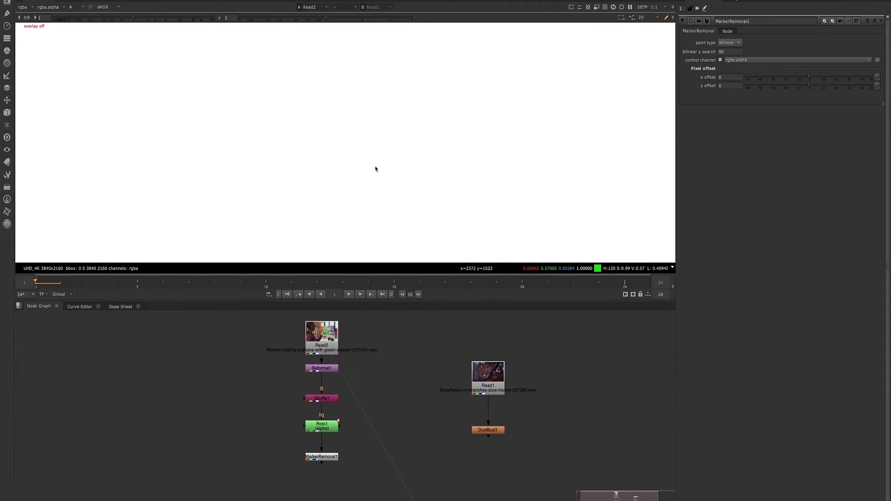
left_click(321, 401)
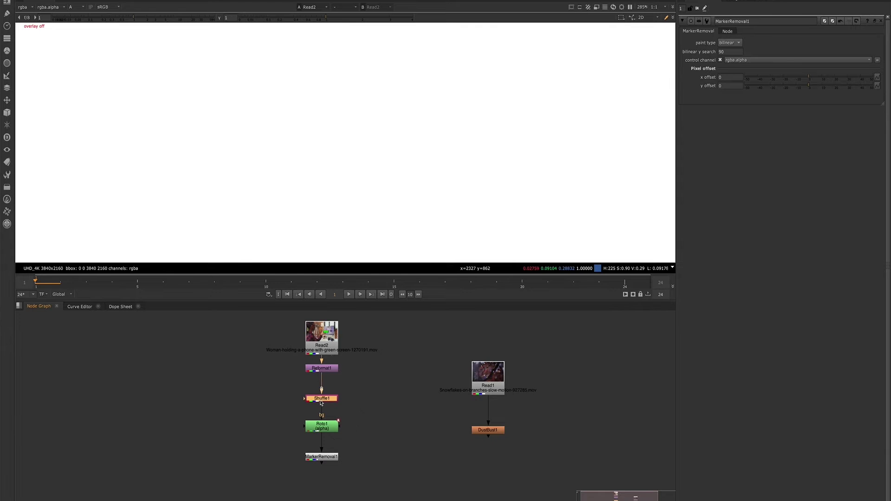
key("1")
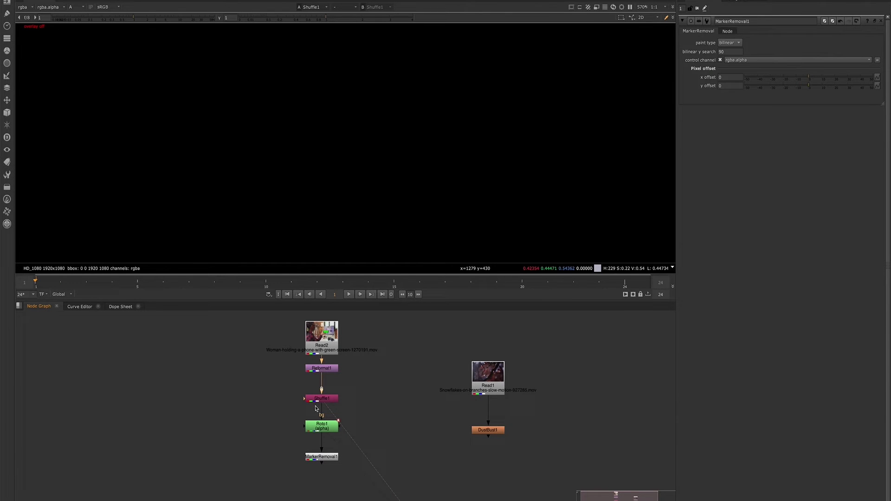
double_click(318, 399)
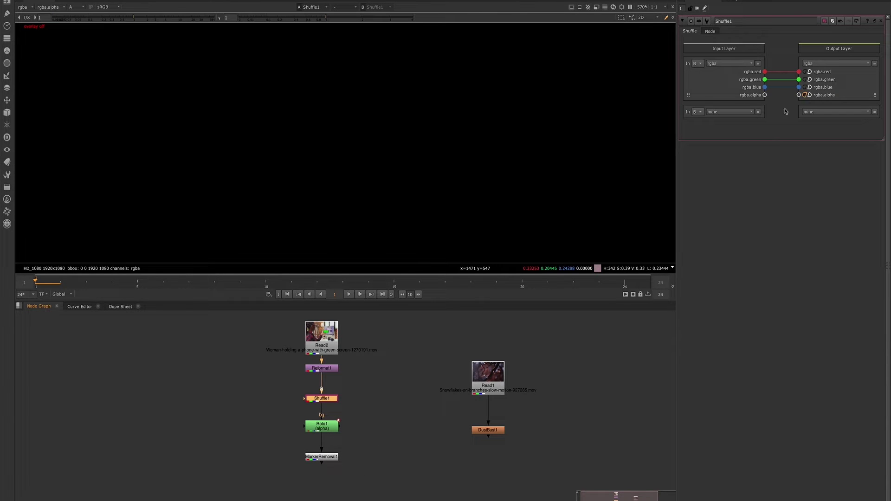
Check MarkerRemoval1's five-dot marker matte, then return the viewer to full-colour RGB
left_click(322, 457)
key("1")
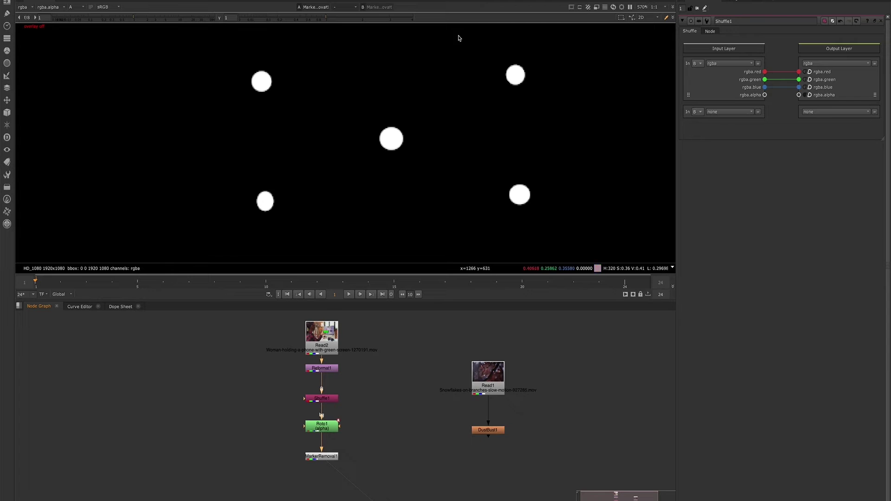
left_click(319, 341)
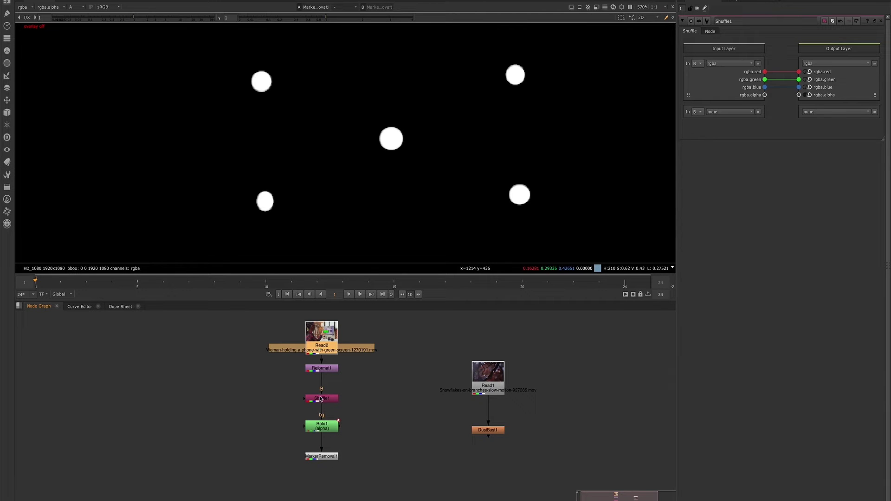
left_click_drag(322, 401, 321, 398)
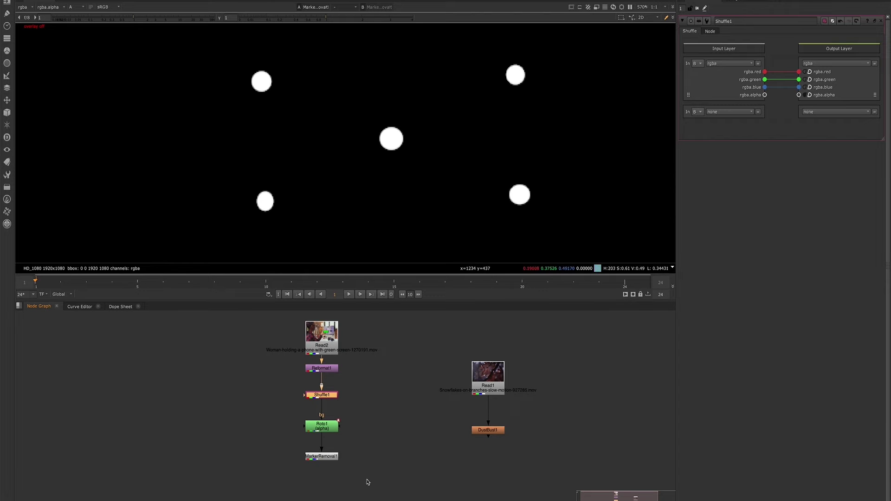
left_click(321, 459)
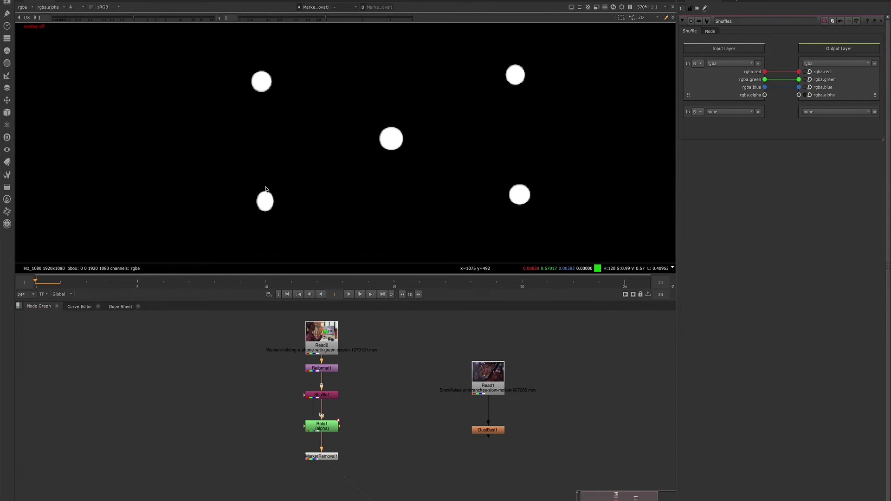
key("a")
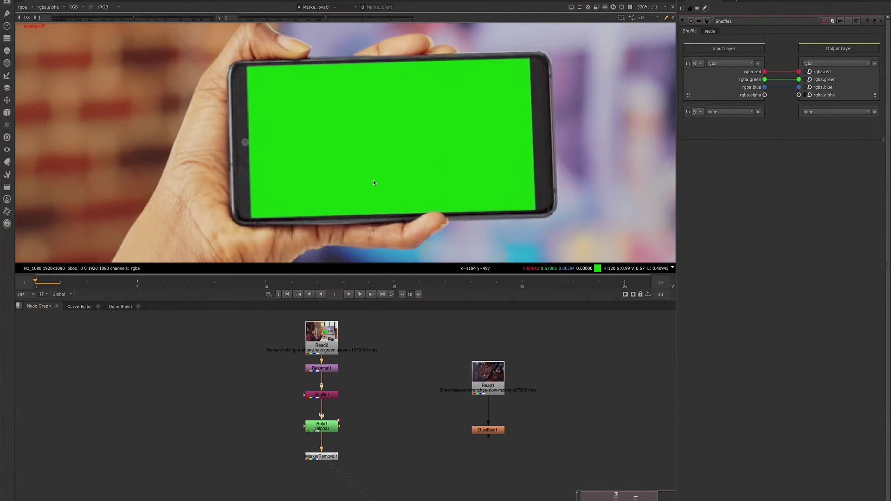
key("o")
left_click(492, 433)
key("1")
double_click(491, 433)
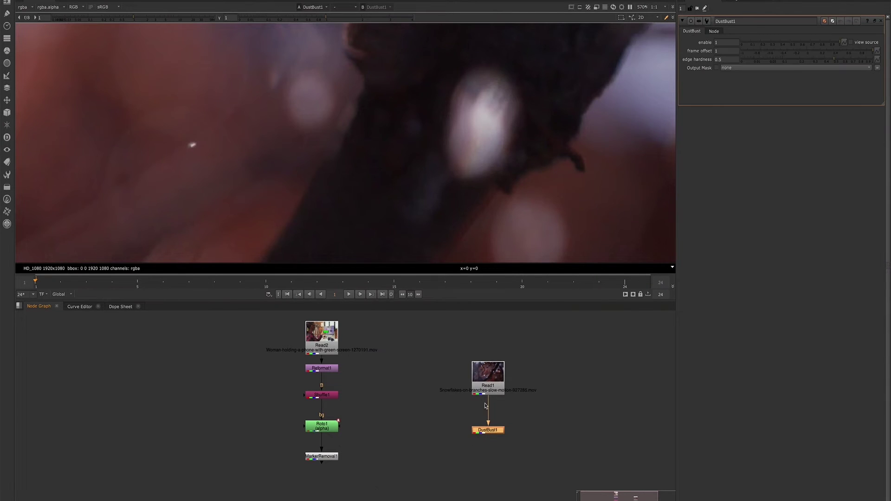
scroll(463, 168, "down", 6)
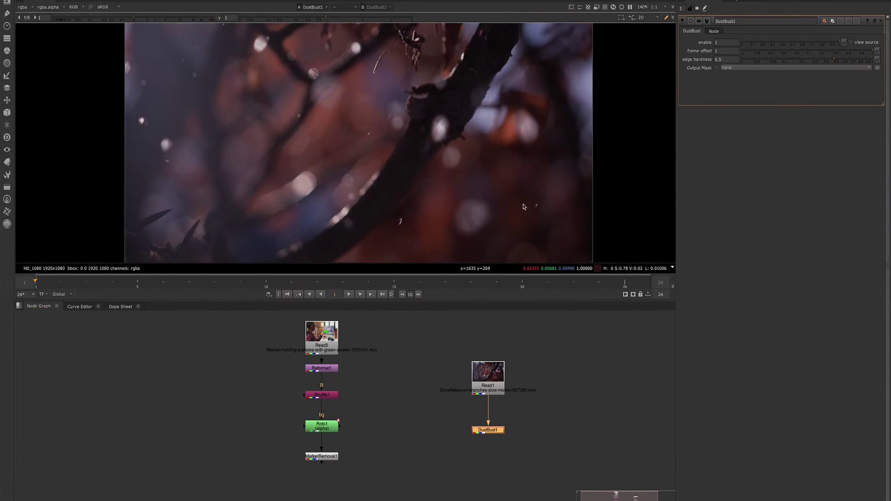
scroll(524, 207, "up", 2)
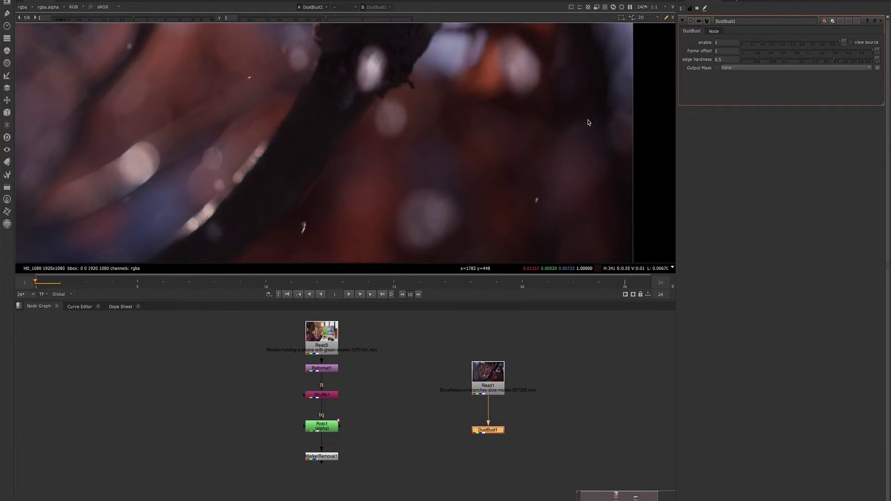
middle_click_drag(537, 207, 534, 182)
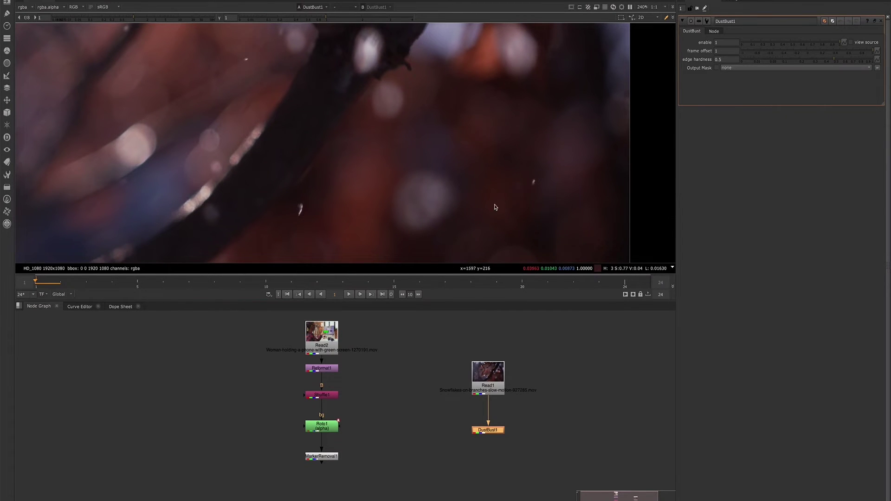
scroll(301, 212, "down", 6)
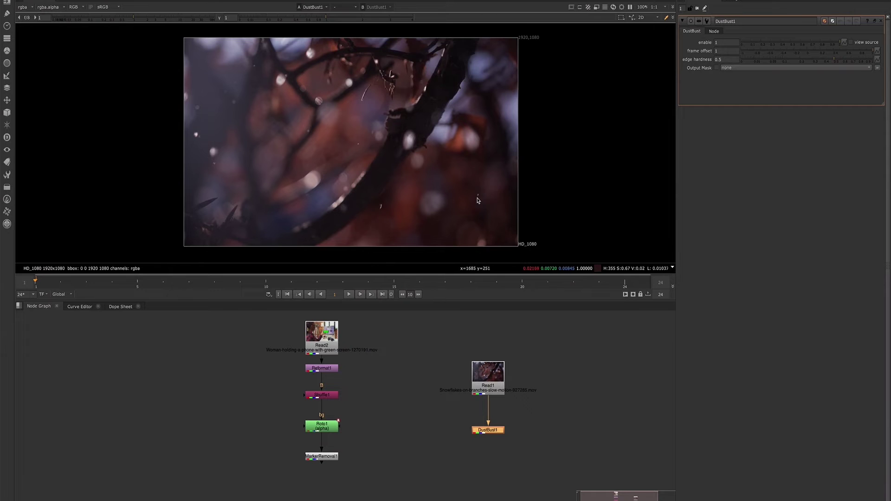
scroll(485, 197, "up", 2)
scroll(478, 197, "up", 1)
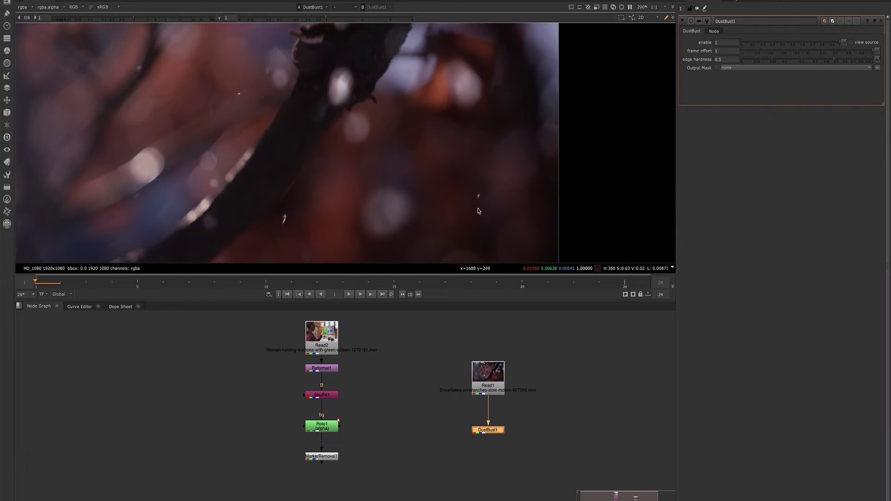
scroll(416, 196, "down", 3)
middle_click_drag(400, 177, 410, 184)
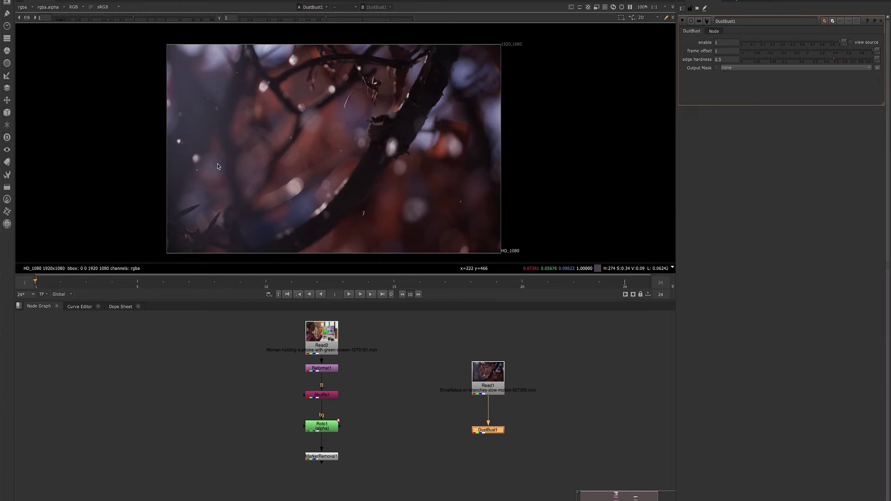
scroll(464, 206, "up", 2)
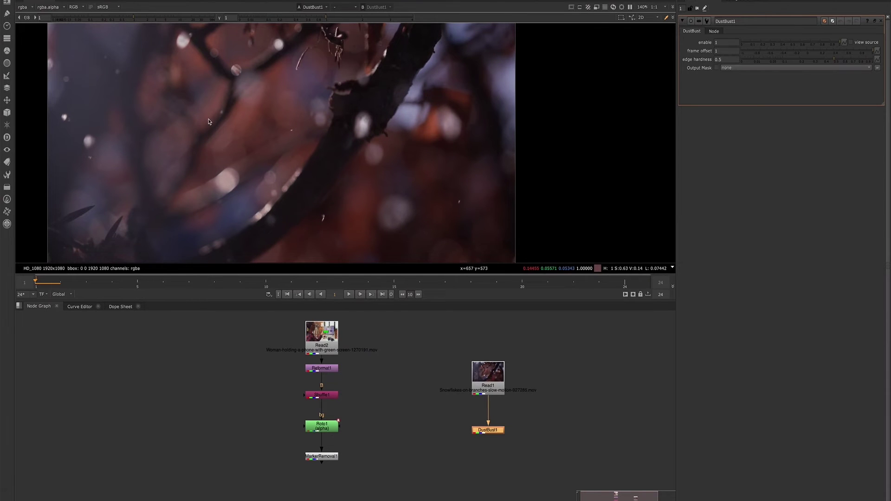
scroll(210, 123, "up", 1)
scroll(212, 112, "down", 2)
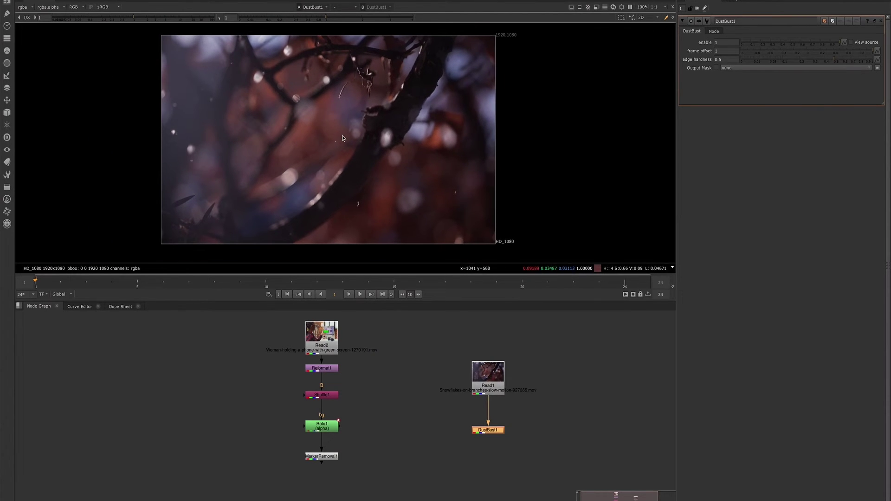
scroll(454, 196, "up", 2)
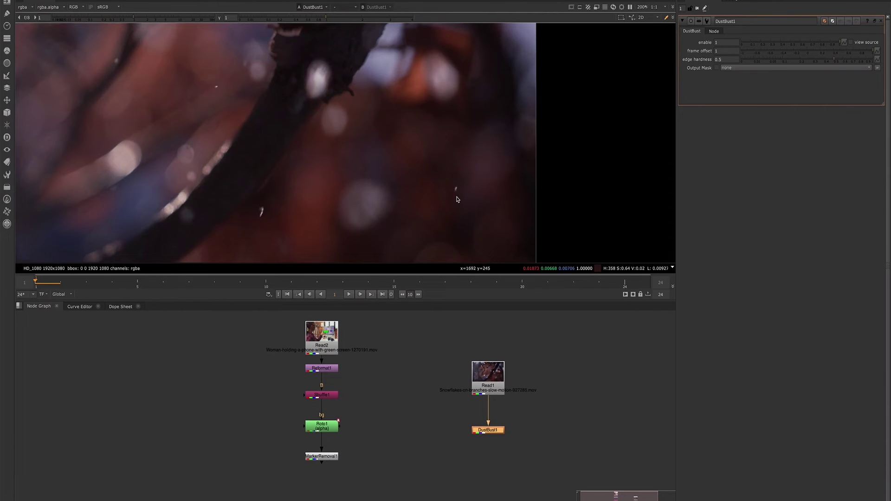
scroll(324, 172, "down", 2)
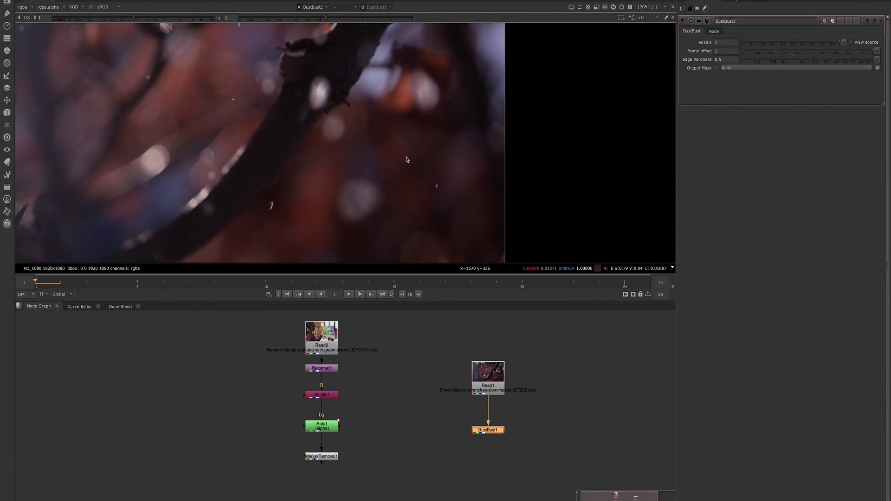
scroll(406, 159, "down", 3)
middle_click_drag(406, 159, 456, 170)
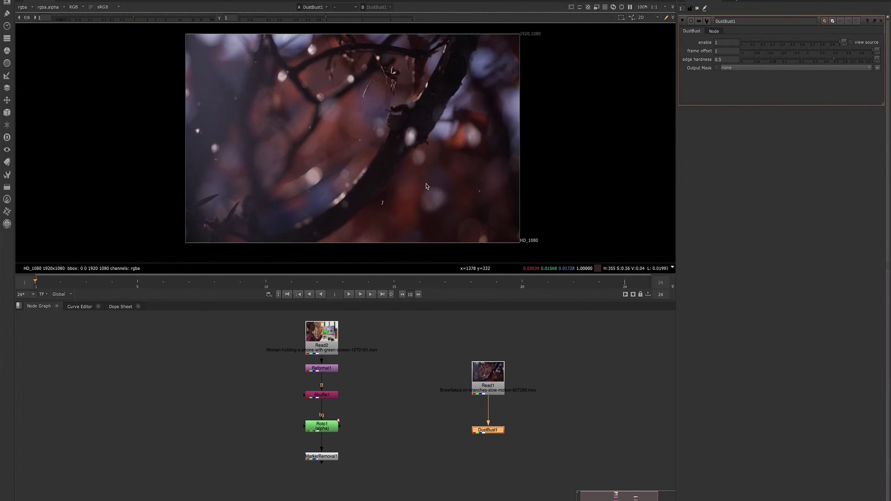
Zoom in and resize a DustBust1 patch box over a lower-right snowflake speck
left_click(496, 431)
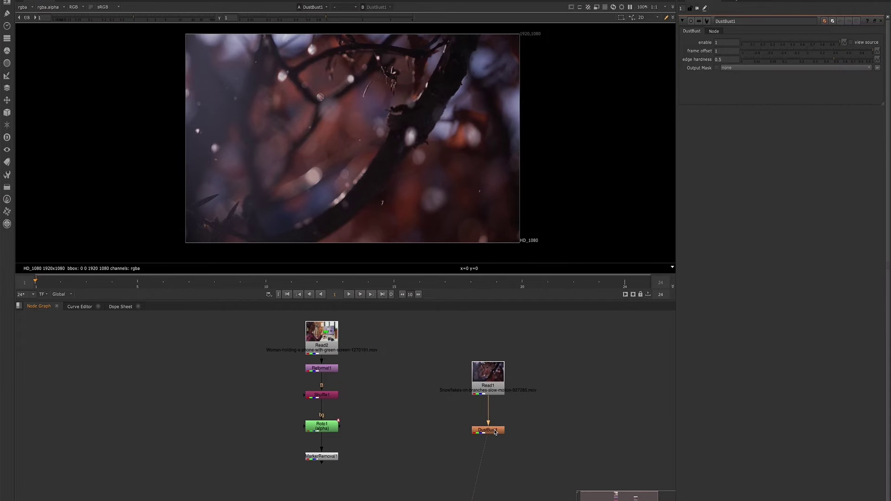
left_click(495, 432)
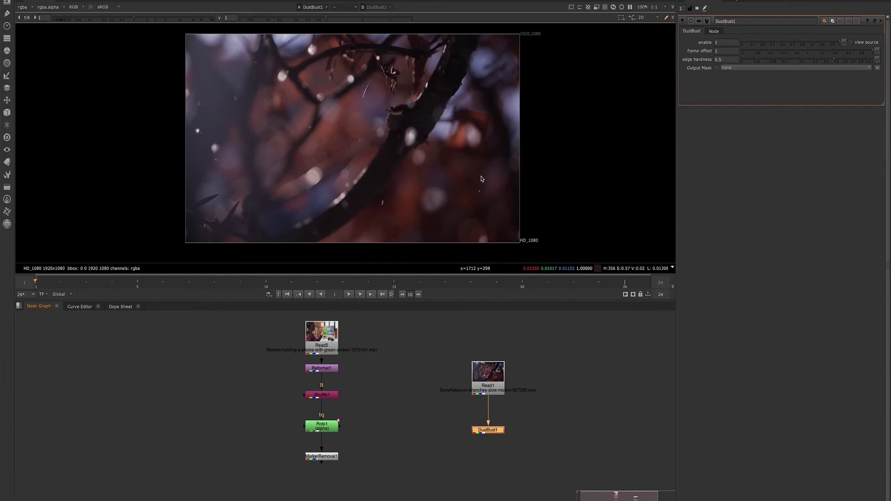
scroll(478, 191, "up", 5)
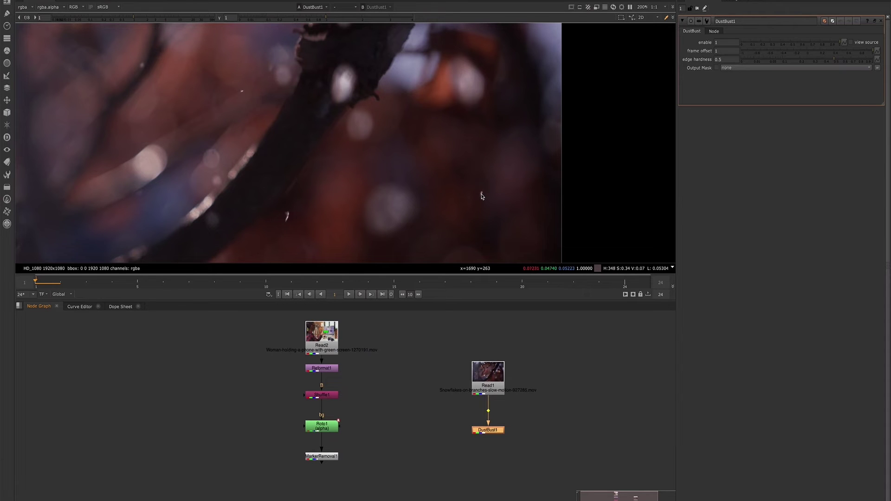
scroll(482, 195, "up", 1)
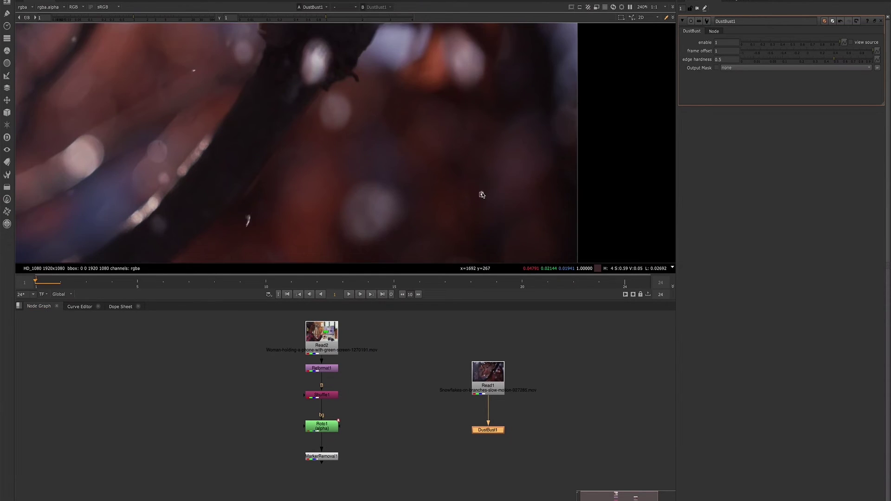
scroll(482, 195, "up", 1)
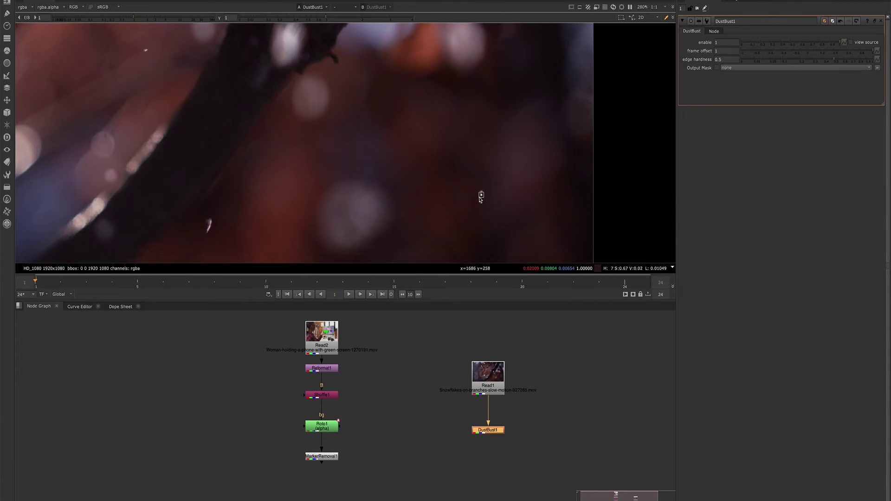
left_click_drag(477, 204, 473, 205)
left_click(717, 51)
left_click(487, 434)
Raise DustBust1's frame offset to 3 and patch a second snowflake speck with overlays on
key("o")
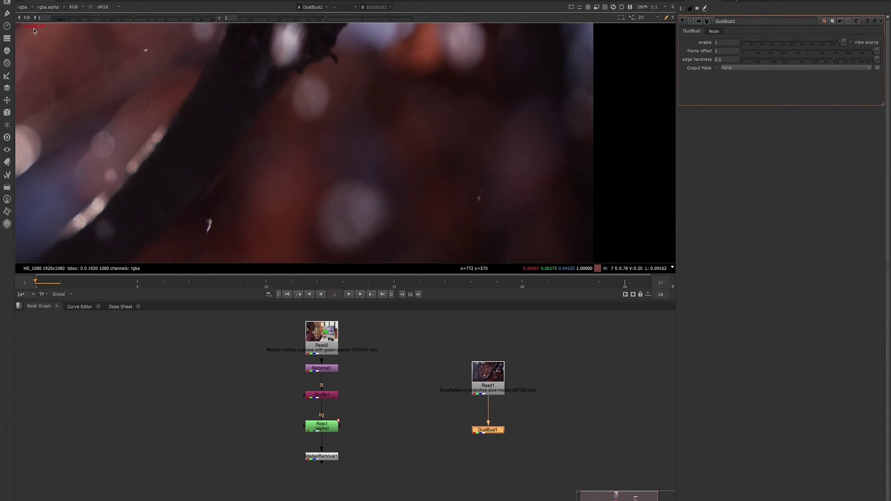
left_click(480, 195)
left_click(716, 52)
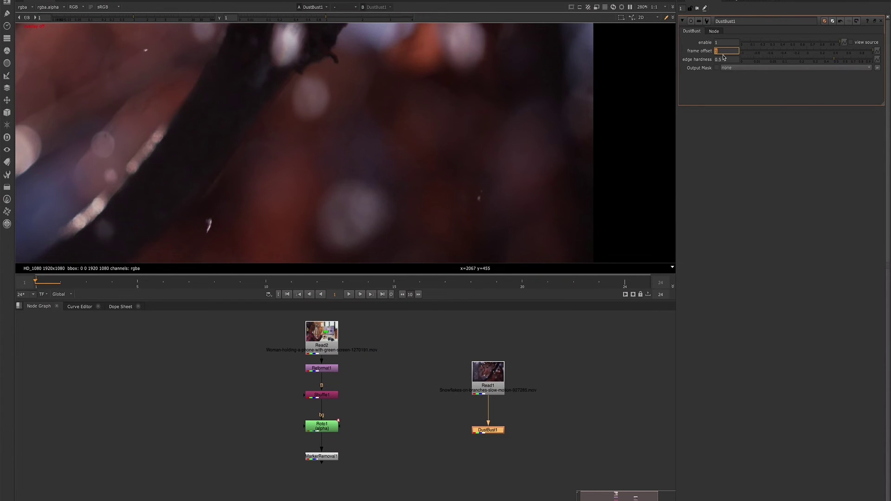
key("Up")
key("Up")
scroll(315, 148, "down", 2)
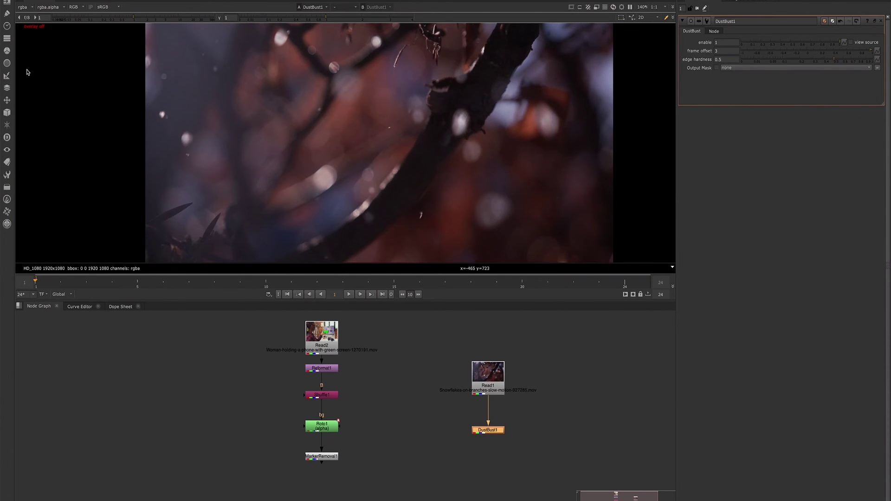
key("o")
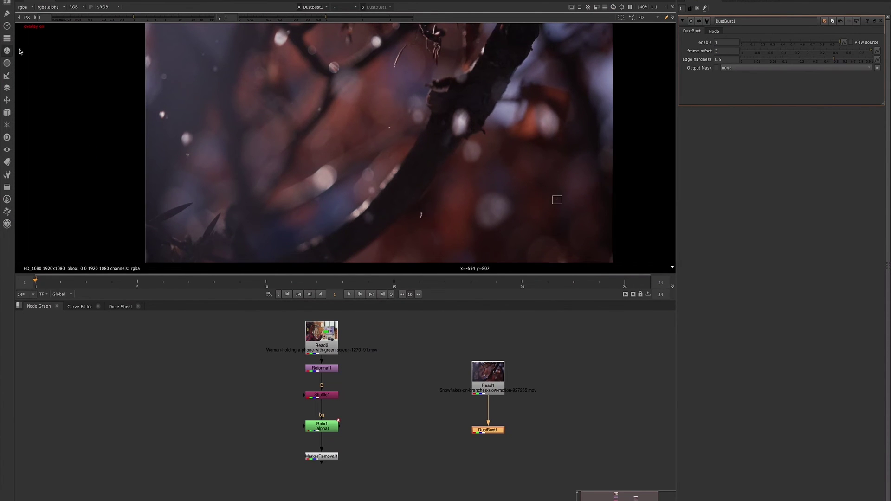
scroll(399, 135, "up", 3)
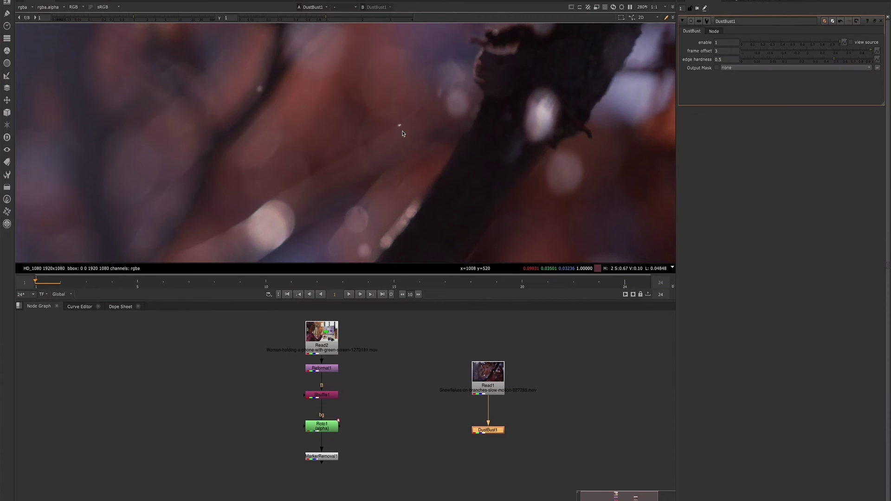
left_click(399, 125)
Resize the patch to a tight square around the speck and inspect it without overlays
left_click_drag(400, 129, 409, 138)
left_click_drag(390, 138, 393, 134)
left_click(387, 139)
Zoom out and bypass DustBust1 to compare against the original snowfall clip
scroll(397, 142, "down", 5)
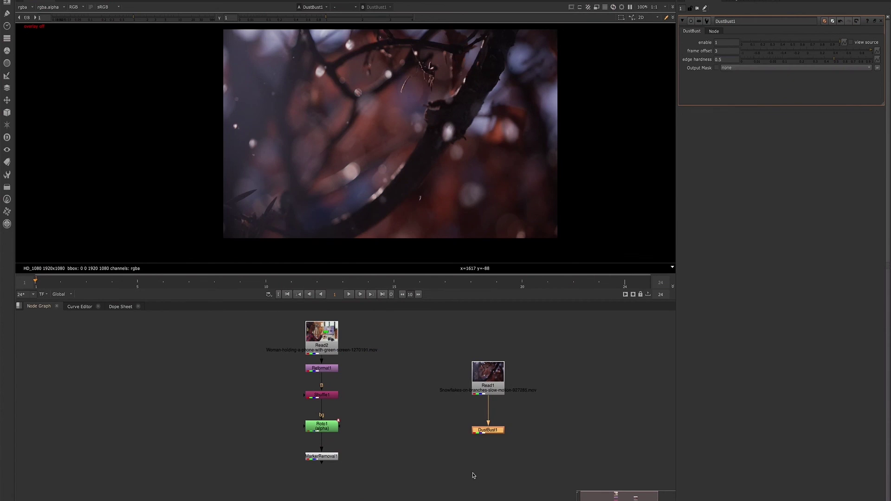
left_click(493, 430)
key("d")
key("d")
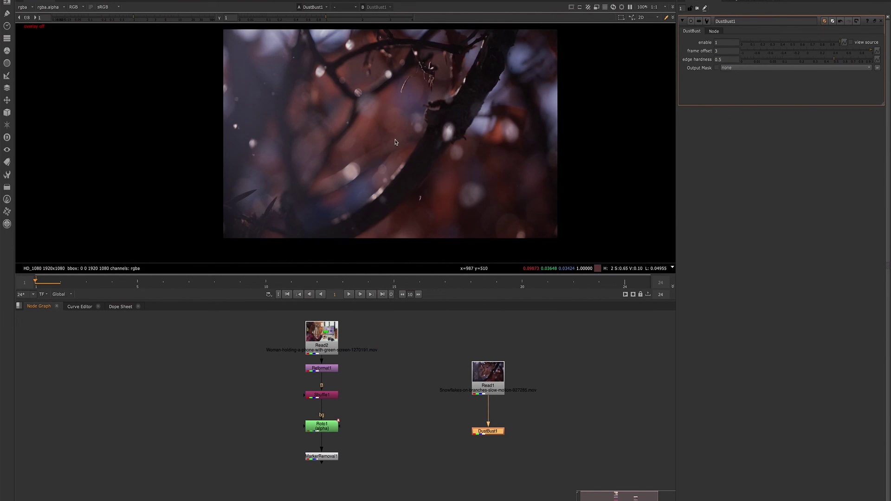
scroll(519, 191, "up", 2)
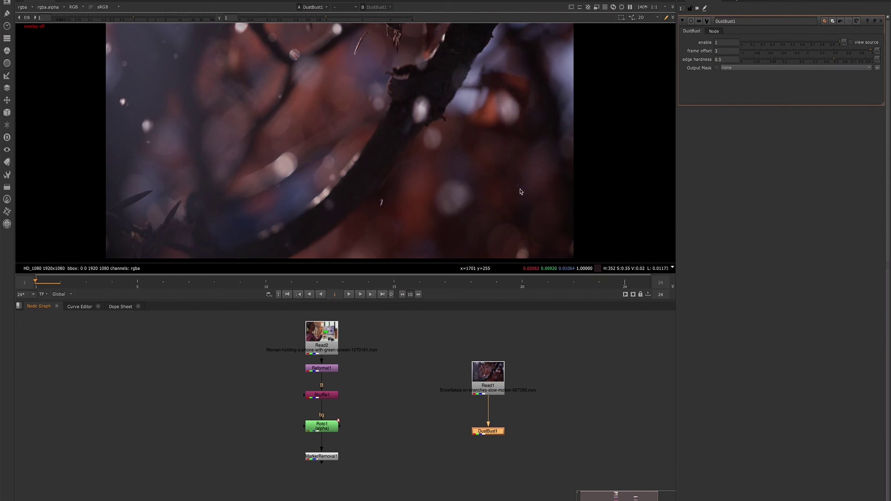
Toggle DustBust1 back on, then compare the raw Read1 clip with the DustBust1 result
key("d")
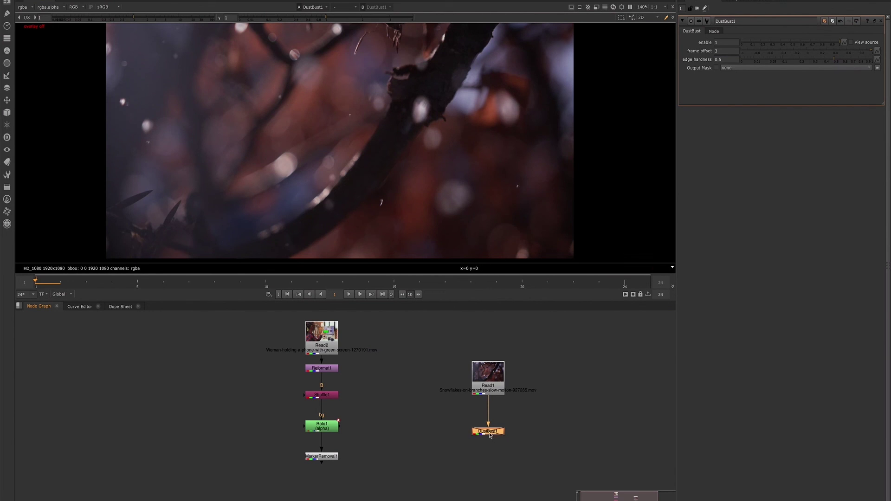
key("d")
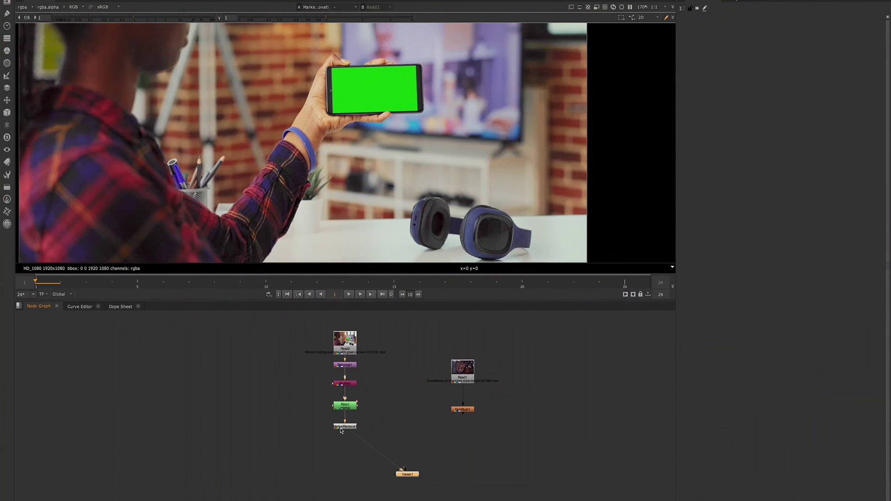
key("1")
left_click(461, 378)
key("1")
left_click(461, 410)
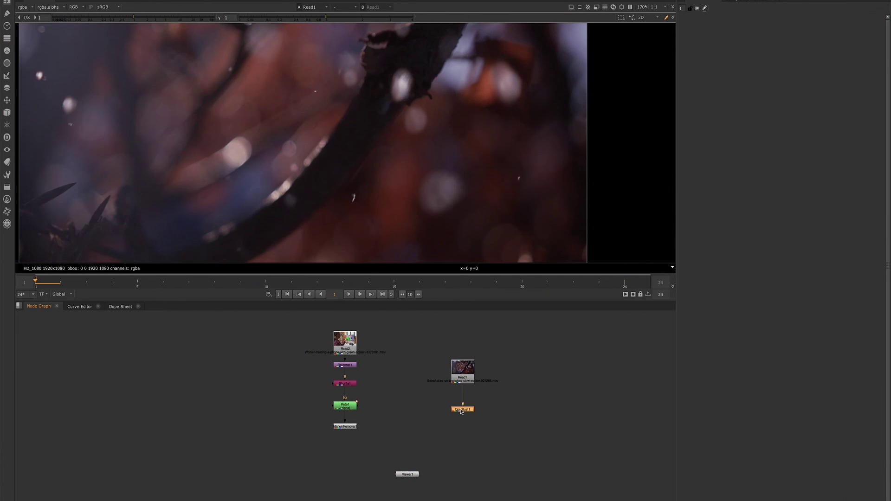
key("1")
Compare the original Read2 green-screen plate with MarkerRemoval1's marker-free output, ending on MarkerRemoval1
left_click(349, 429)
key("1")
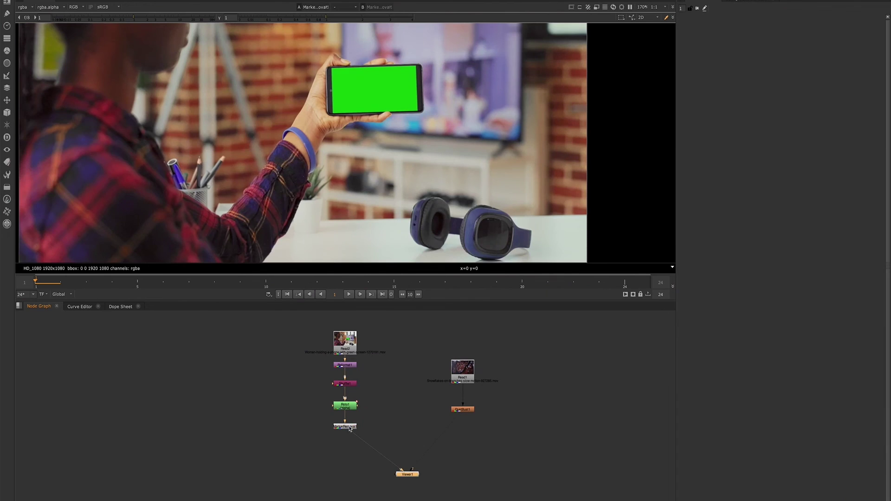
key("2")
key("1")
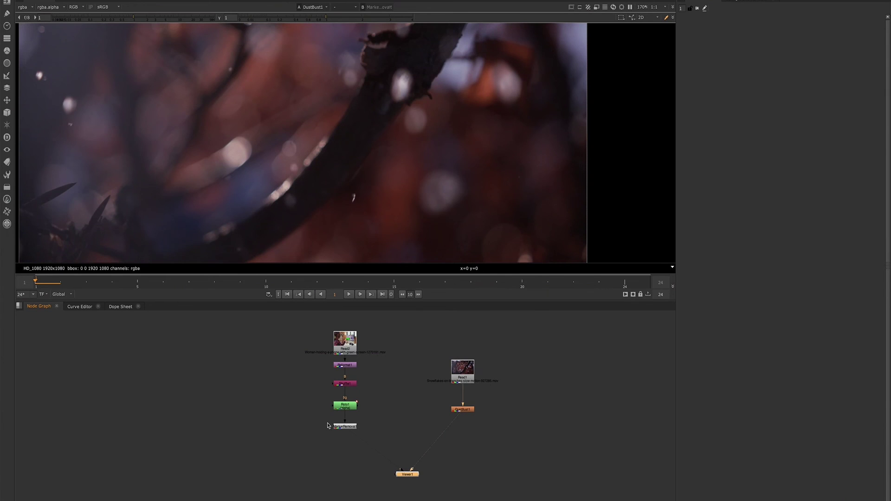
left_click(339, 343)
key("2")
left_click(344, 427)
key("1")
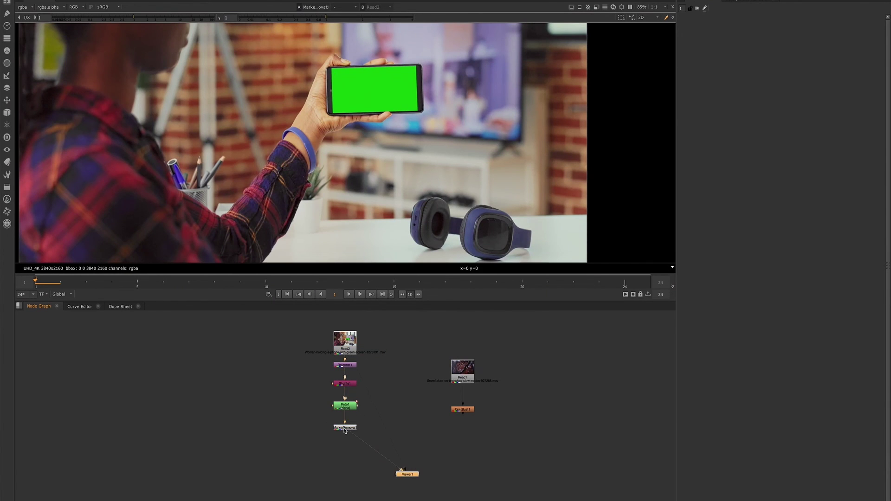